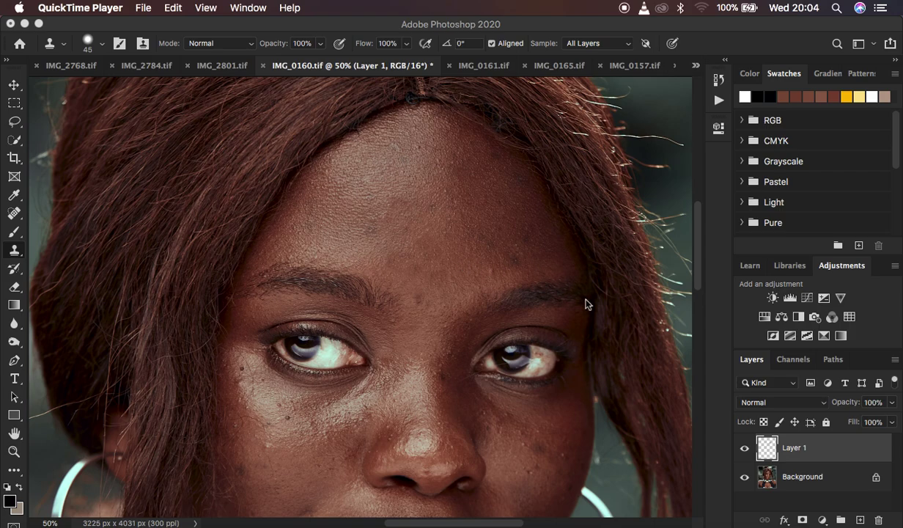
Delete Layer 1 and add a new empty layer above the Background.
left_click(556, 285)
key("super+minus")
key("super+minus")
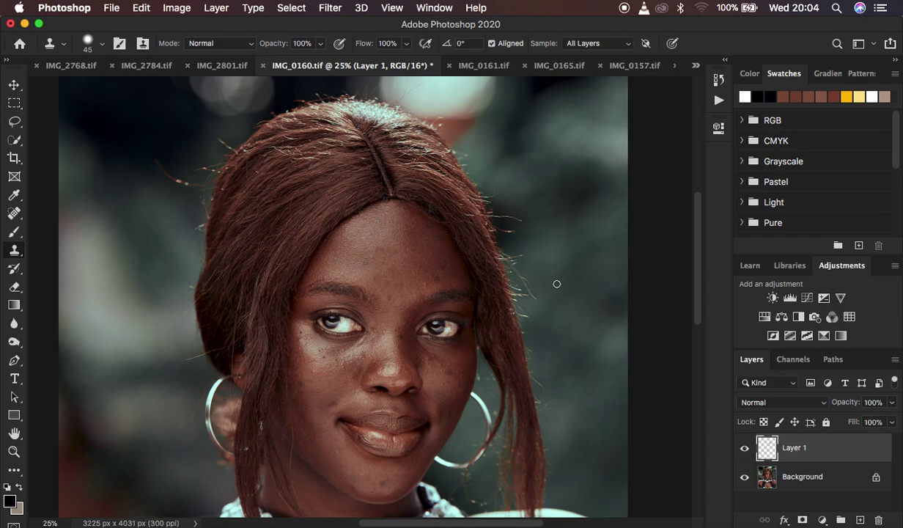
left_click_drag(825, 444, 880, 519)
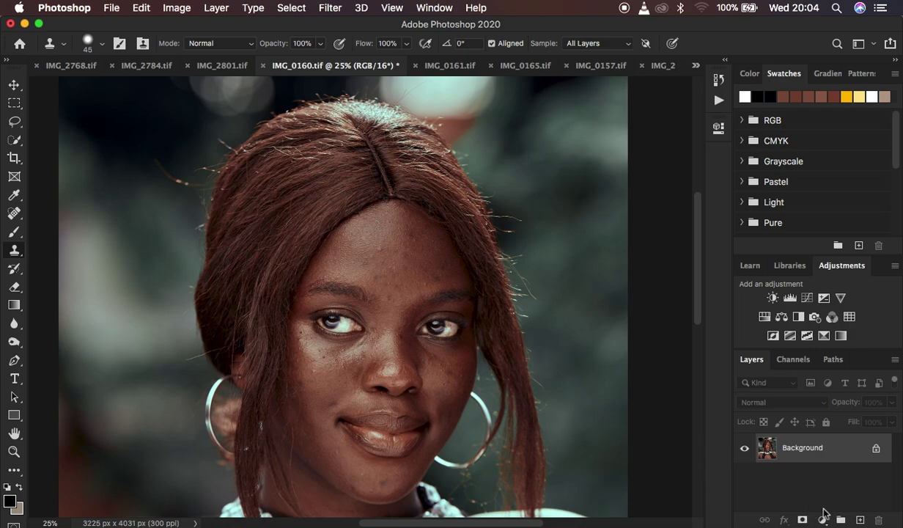
left_click(859, 520)
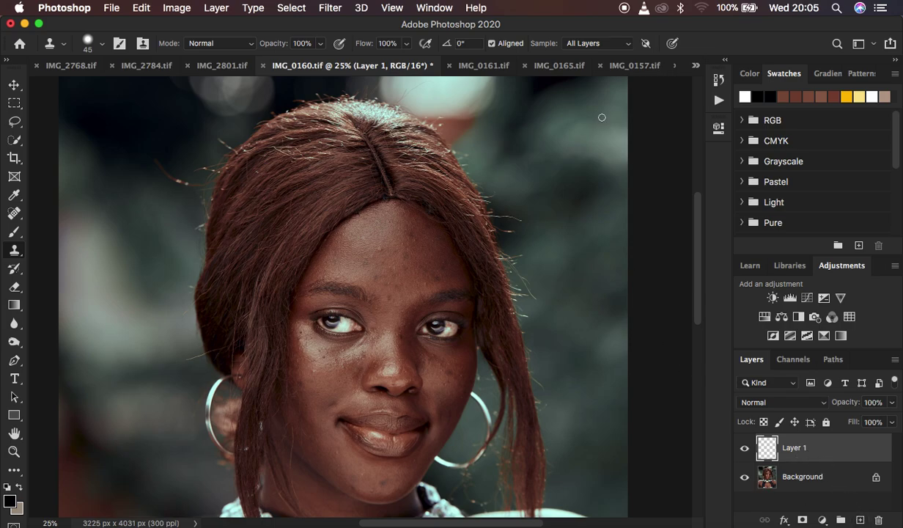
Clone sampled skin onto the new layer with a 35 px Clone Stamp sampling All Layers to cover facial blemishes.
left_click(587, 44)
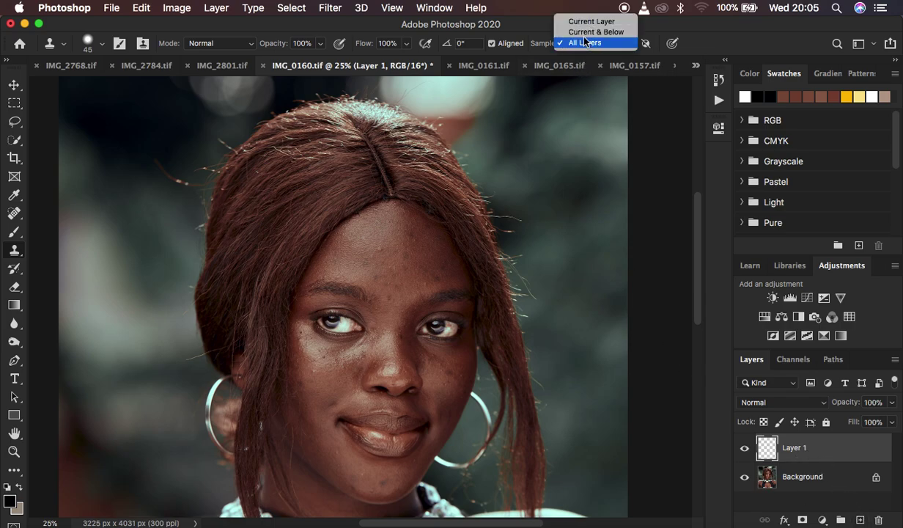
left_click(13, 252)
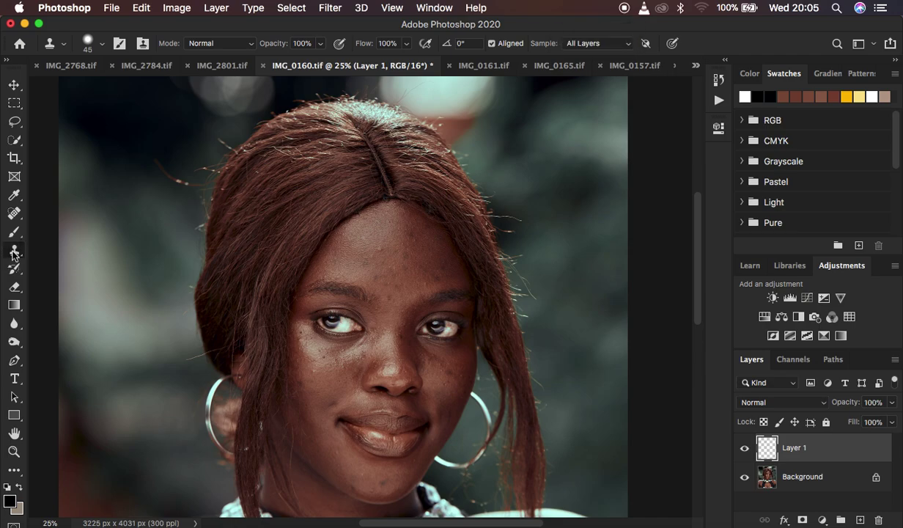
left_click(582, 43)
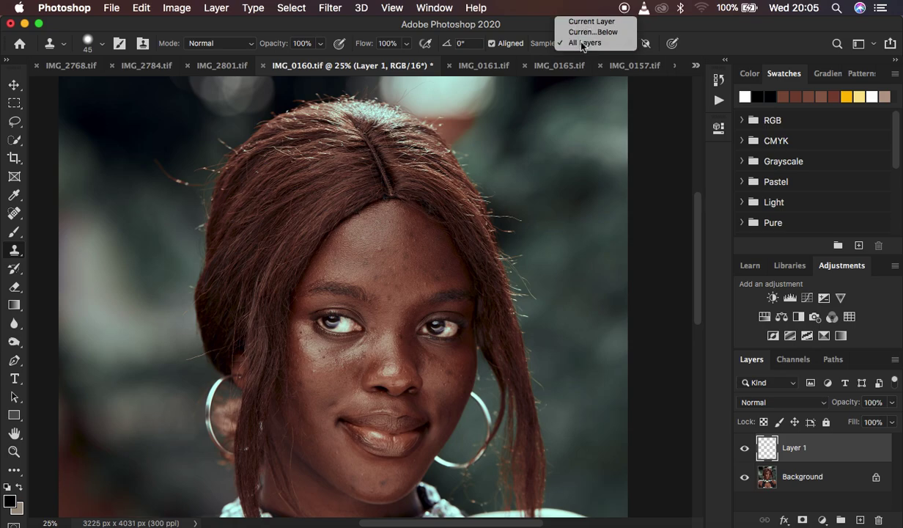
left_click(582, 43)
key("super+plus")
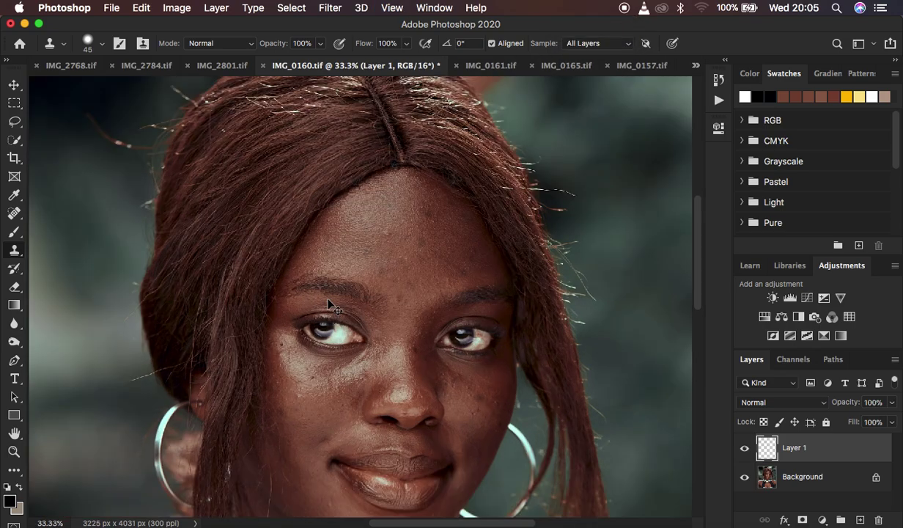
key("super+plus")
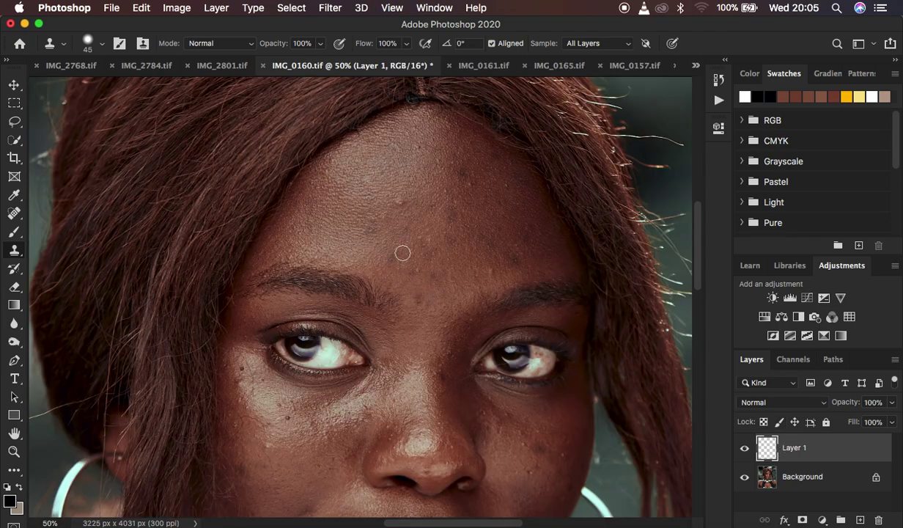
key("bracketleft")
left_click(429, 277, "alt")
left_click(572, 310)
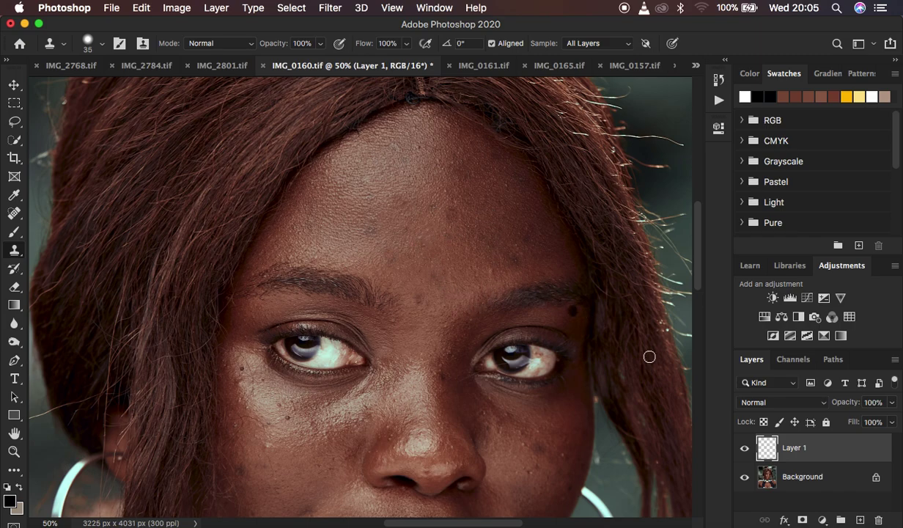
Compare the skin before and after cloning by toggling the visibility of Layer 1.
left_click(744, 448)
left_click(744, 449)
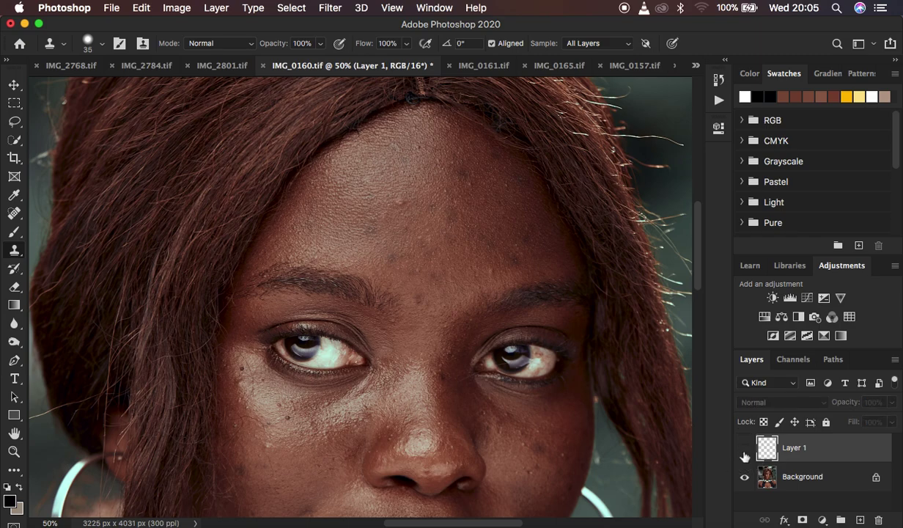
left_click(744, 448)
left_click(745, 448)
left_click(745, 449)
left_click(745, 449)
left_click(745, 454)
left_click(744, 454)
left_click(745, 455)
left_click(745, 455)
left_click(744, 455)
left_click(744, 454)
left_click(745, 455)
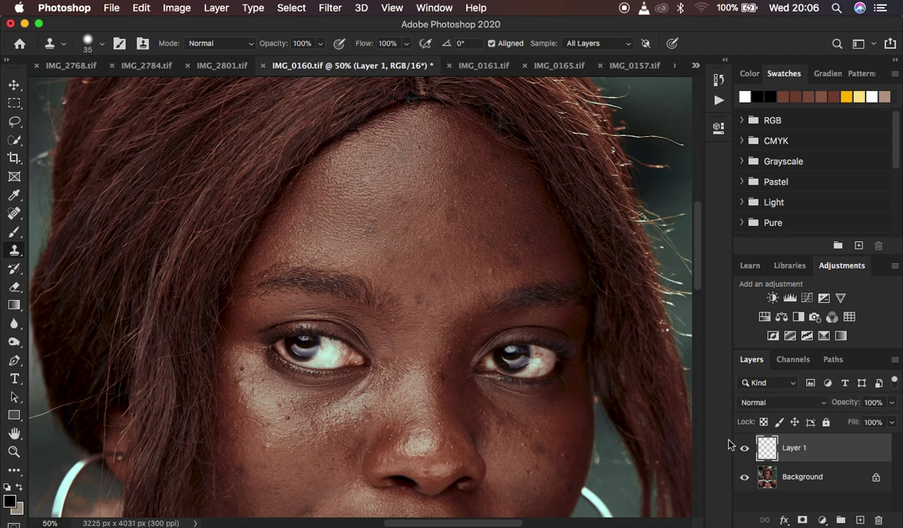
Delete Layer 1 and run the FS 16 BIT frequency separation action on the Background.
left_click(839, 445)
key("Delete")
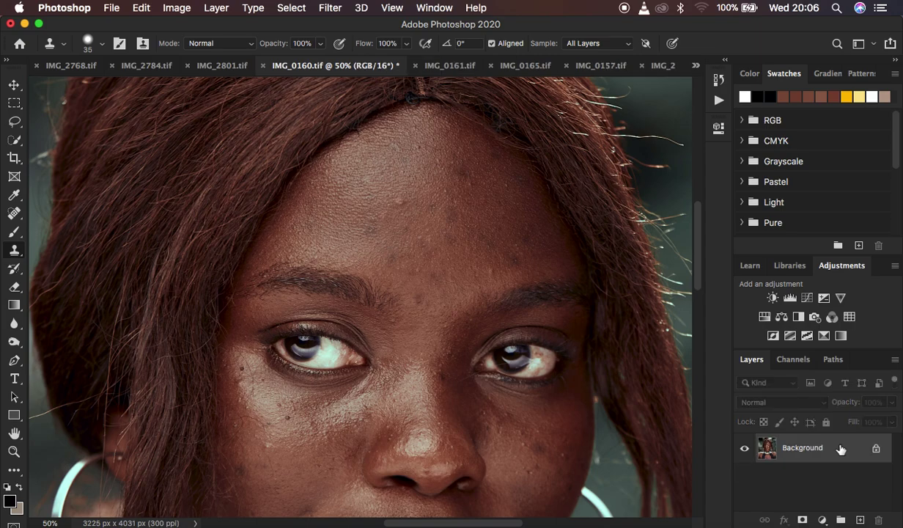
left_click(718, 101)
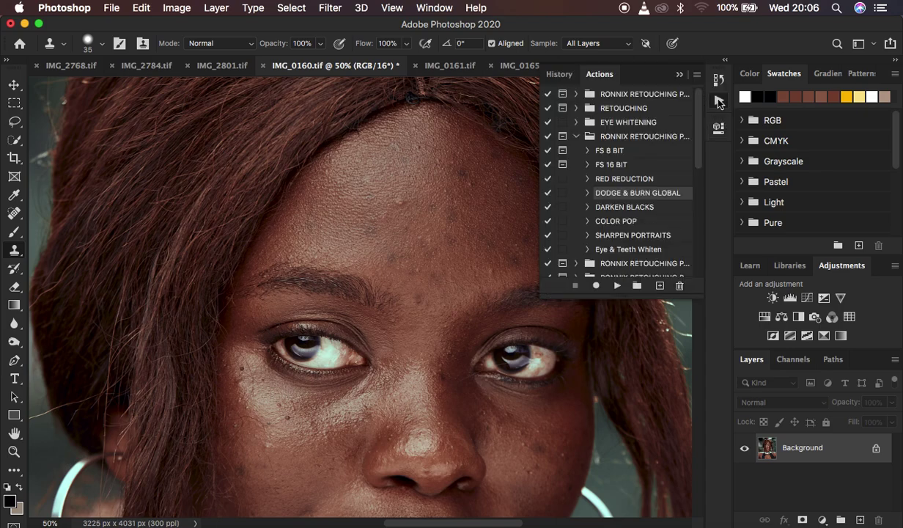
left_click(603, 165)
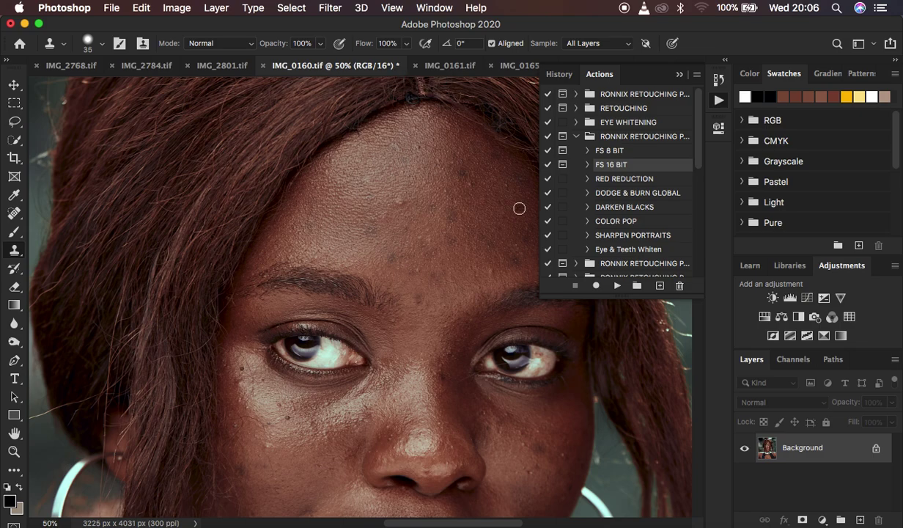
left_click(617, 285)
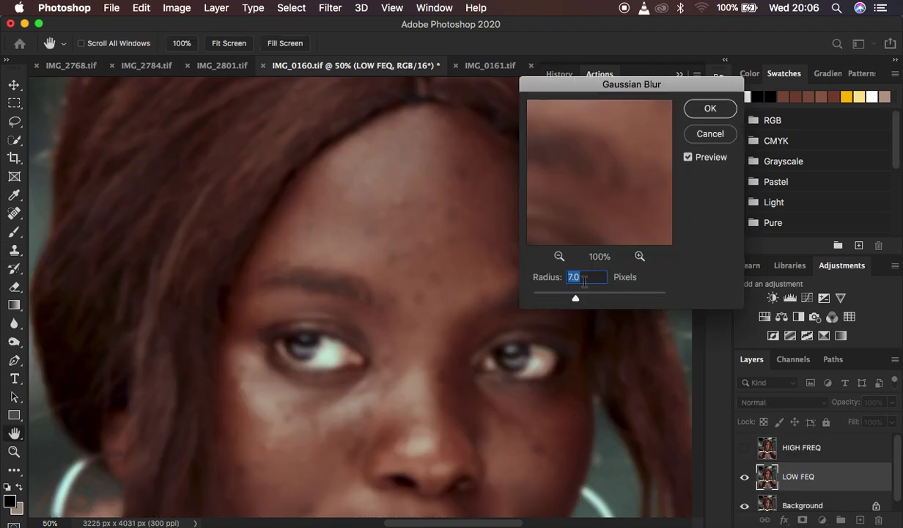
Adjust the Gaussian Blur radius of the LOW FEQ layer to smooth out the skin texture and apply it.
left_click_drag(576, 302, 529, 299)
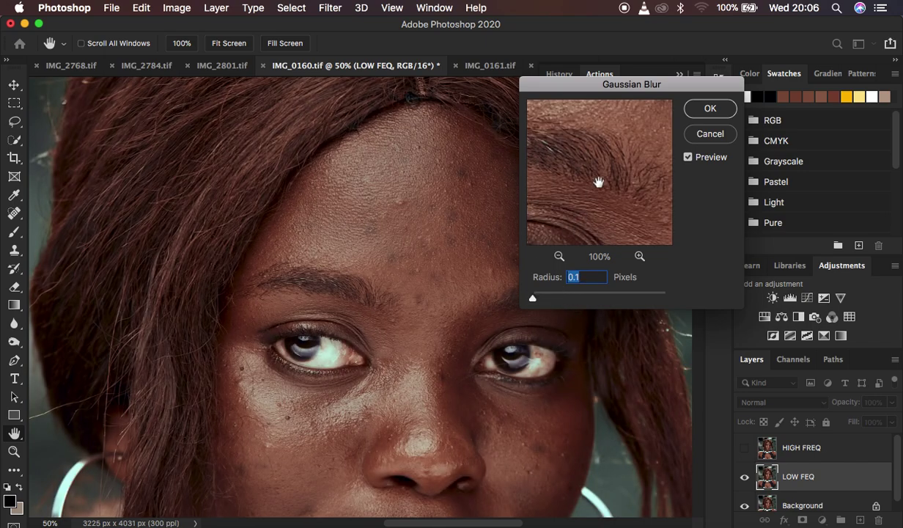
left_click_drag(594, 193, 538, 222)
left_click(559, 255)
left_click(560, 256)
left_click_drag(533, 298, 570, 298)
left_click(610, 210)
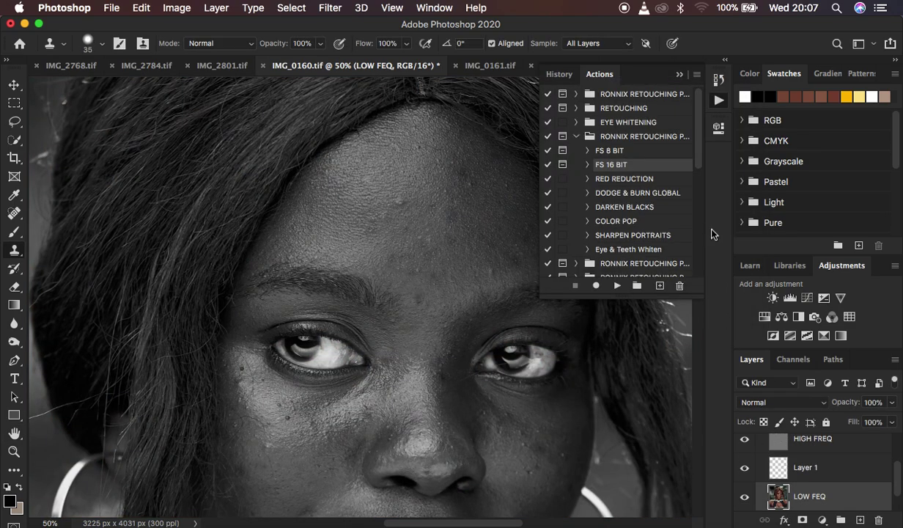
Hide the Black & White 1 adjustment layer in the FREQ SEP 16 BIT group.
left_click(680, 76)
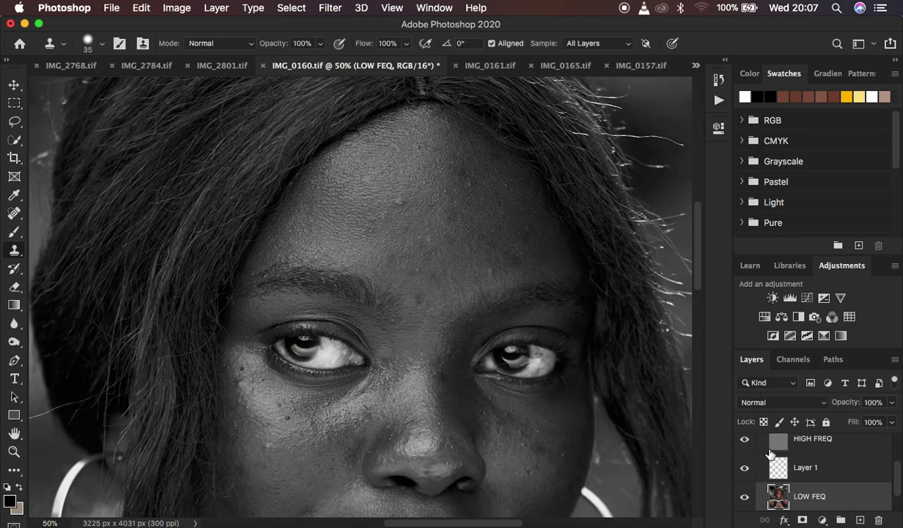
scroll(806, 462, "up", 3)
left_click(744, 466)
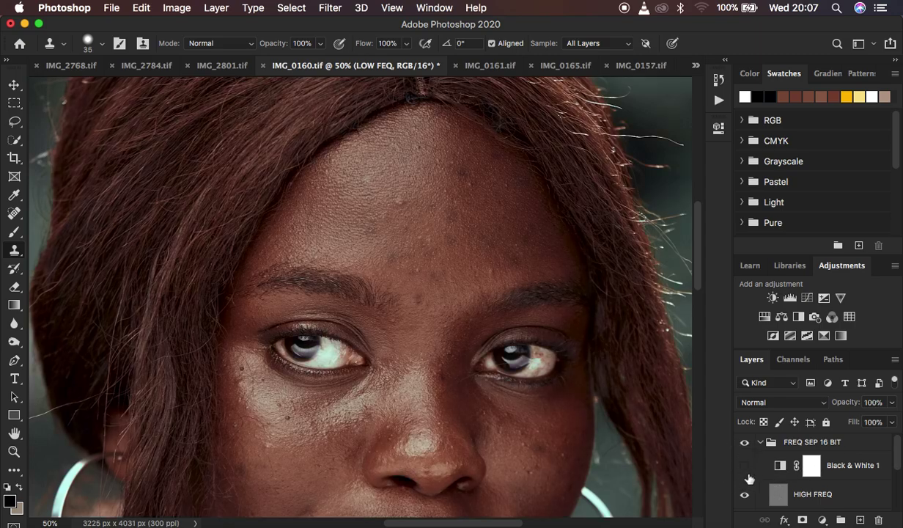
Switch to the Mixer Brush Tool and check its brush size and hardness.
left_click(13, 234)
right_click(14, 234)
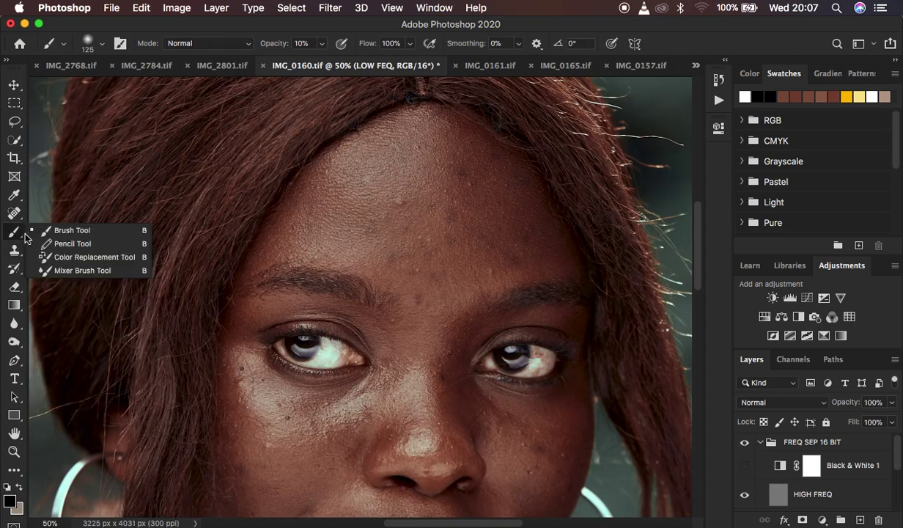
left_click(96, 270)
left_click(101, 43)
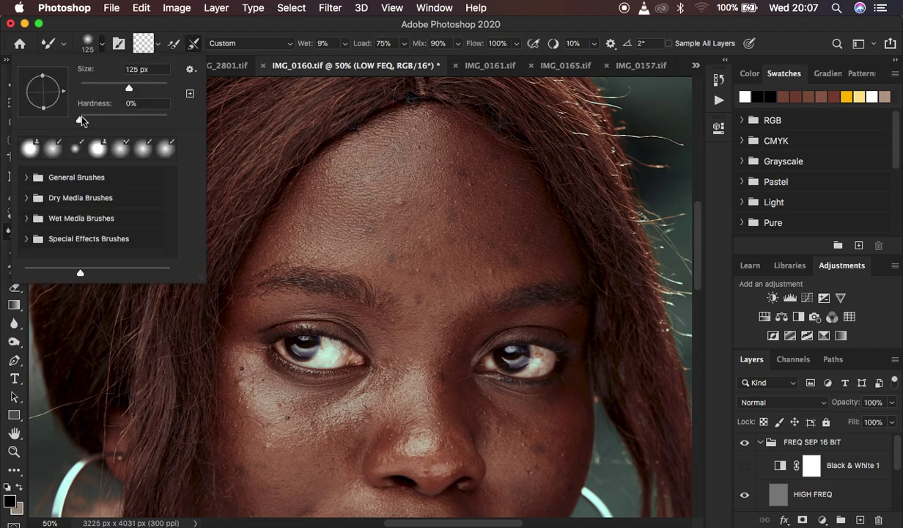
left_click(101, 45)
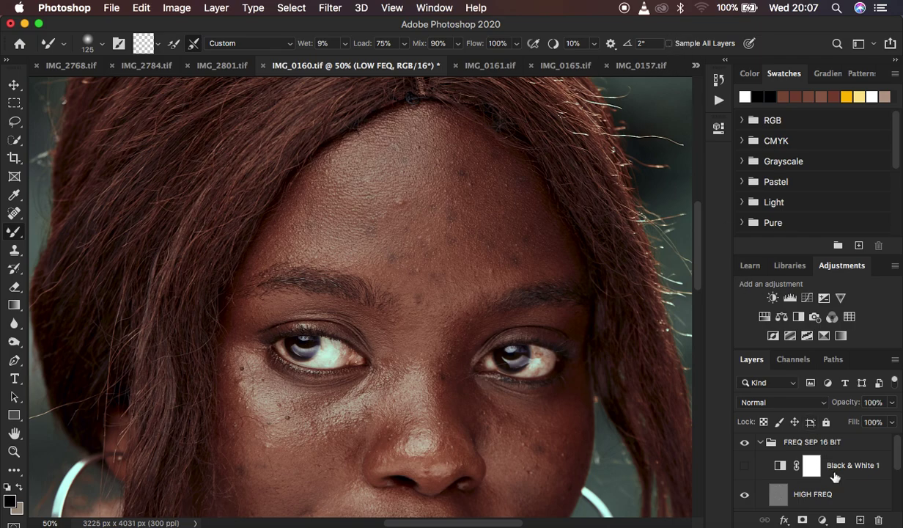
Hide the HIGH FREQ layer and blend the forehead tones on LOW FEQ with a 175 px Mixer Brush.
scroll(834, 477, "down", 3)
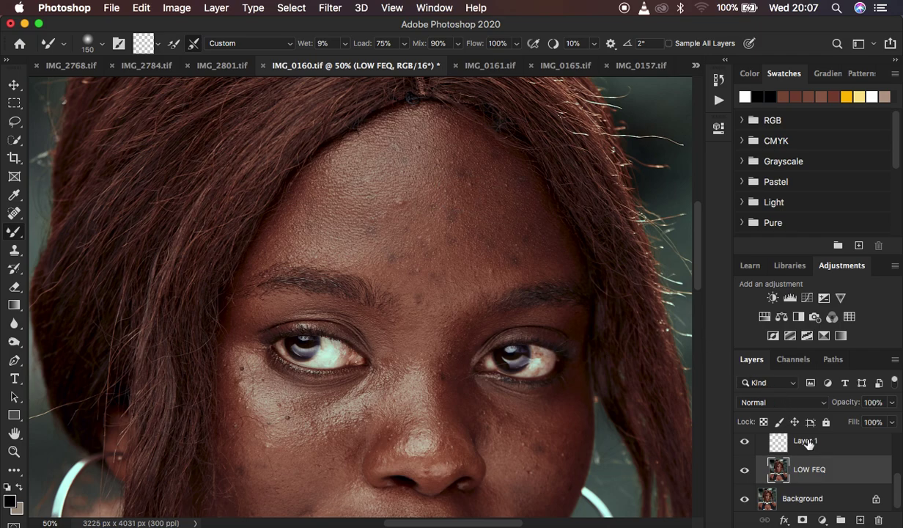
scroll(802, 447, "up", 5)
left_click(744, 495)
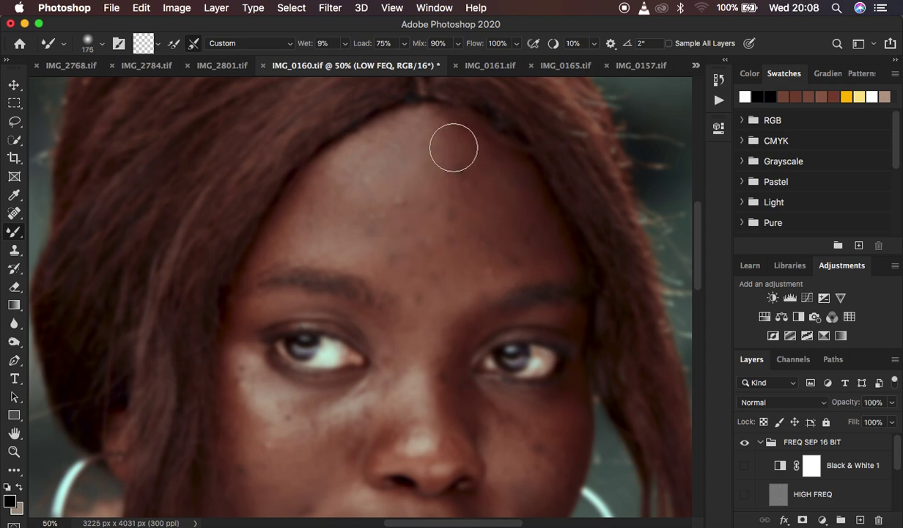
mouse_move(456, 149)
left_mouse_down()
mouse_move(478, 156)
mouse_move(510, 186)
mouse_move(524, 218)
mouse_move(514, 246)
mouse_move(522, 254)
mouse_move(467, 186)
mouse_move(452, 148)
mouse_move(416, 137)
mouse_move(455, 146)
left_mouse_up()
mouse_move(514, 207)
left_mouse_down()
mouse_move(515, 254)
mouse_move(490, 253)
mouse_move(466, 221)
mouse_move(464, 236)
mouse_move(469, 226)
mouse_move(515, 218)
mouse_move(536, 234)
mouse_move(466, 278)
mouse_move(429, 285)
mouse_move(428, 238)
mouse_move(444, 205)
mouse_move(437, 176)
mouse_move(510, 190)
mouse_move(465, 179)
left_mouse_up()
mouse_move(345, 184)
left_mouse_down()
mouse_move(309, 211)
mouse_move(309, 234)
mouse_move(335, 174)
mouse_move(413, 127)
mouse_move(395, 137)
mouse_move(431, 167)
mouse_move(421, 198)
mouse_move(339, 244)
mouse_move(386, 261)
mouse_move(359, 251)
mouse_move(379, 264)
mouse_move(452, 272)
mouse_move(443, 273)
mouse_move(421, 242)
mouse_move(341, 239)
mouse_move(348, 209)
mouse_move(397, 210)
mouse_move(402, 193)
mouse_move(394, 198)
mouse_move(413, 187)
mouse_move(395, 223)
mouse_move(390, 172)
mouse_move(425, 202)
mouse_move(394, 171)
mouse_move(374, 176)
mouse_move(404, 167)
mouse_move(468, 187)
mouse_move(437, 169)
mouse_move(455, 172)
mouse_move(495, 216)
mouse_move(497, 255)
mouse_move(399, 256)
mouse_move(282, 228)
mouse_move(397, 137)
mouse_move(480, 161)
mouse_move(530, 217)
mouse_move(535, 231)
mouse_move(411, 244)
mouse_move(375, 233)
mouse_move(427, 299)
mouse_move(413, 292)
mouse_move(445, 299)
mouse_move(435, 323)
mouse_move(408, 288)
mouse_move(535, 245)
left_mouse_up()
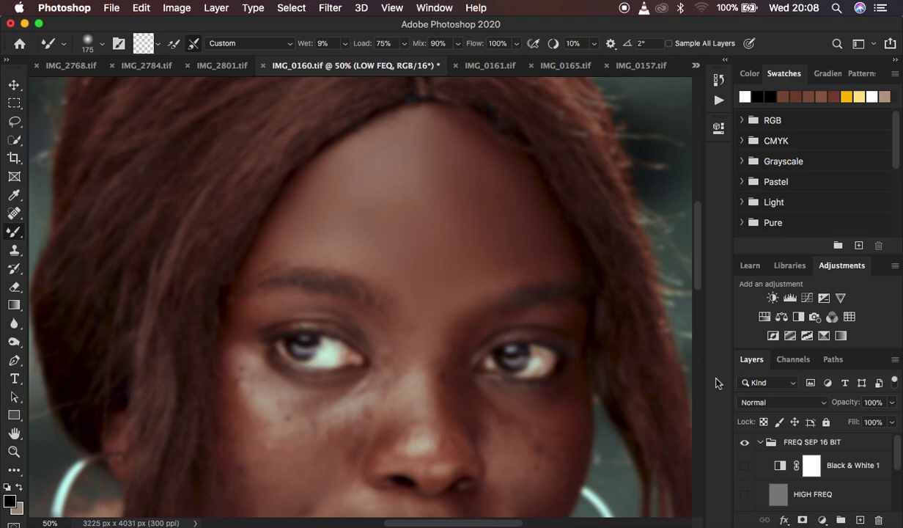
Show the HIGH FREQ layer and compare the forehead with the FREQ SEP 16 BIT group off and on.
left_click(745, 496)
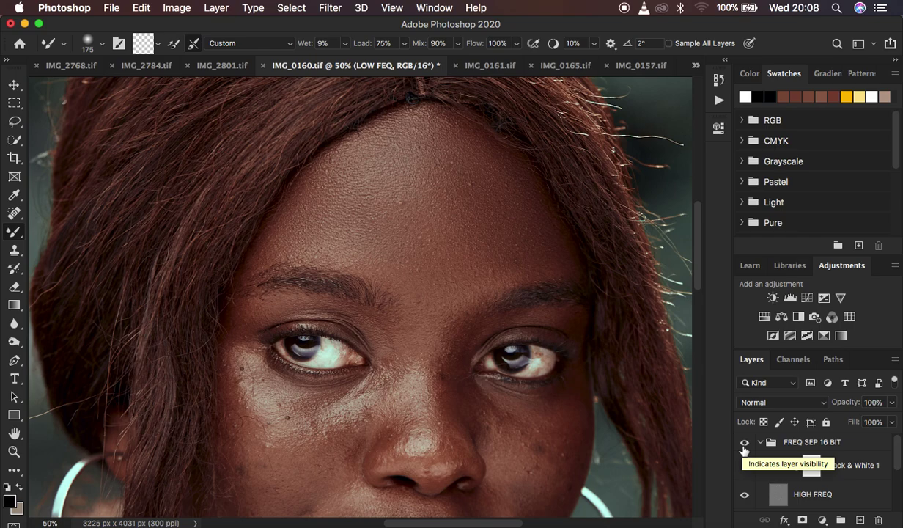
left_click(744, 445)
left_click(744, 444)
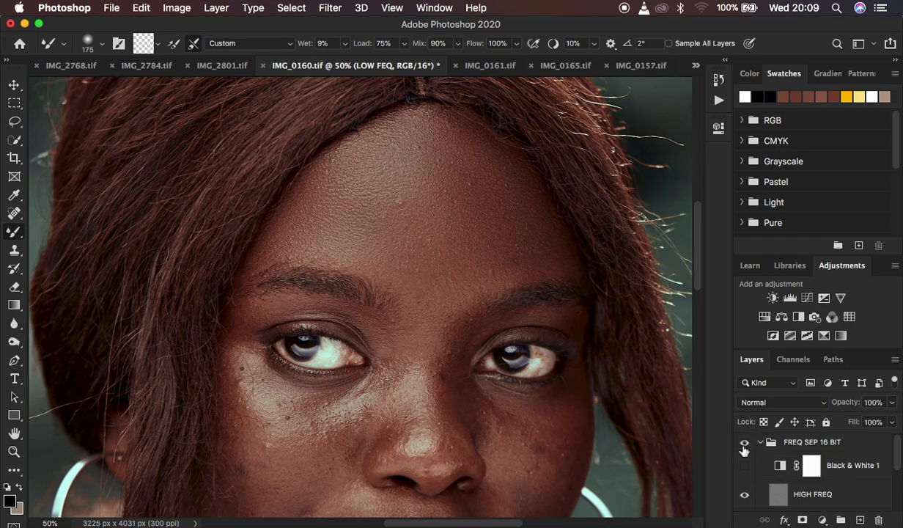
left_click(744, 444)
left_click(744, 444)
Hide the HIGH FREQ layer and blend the skin tones of both cheeks on LOW FEQ with the 175 px Mixer Brush.
scroll(573, 429, "down", 5)
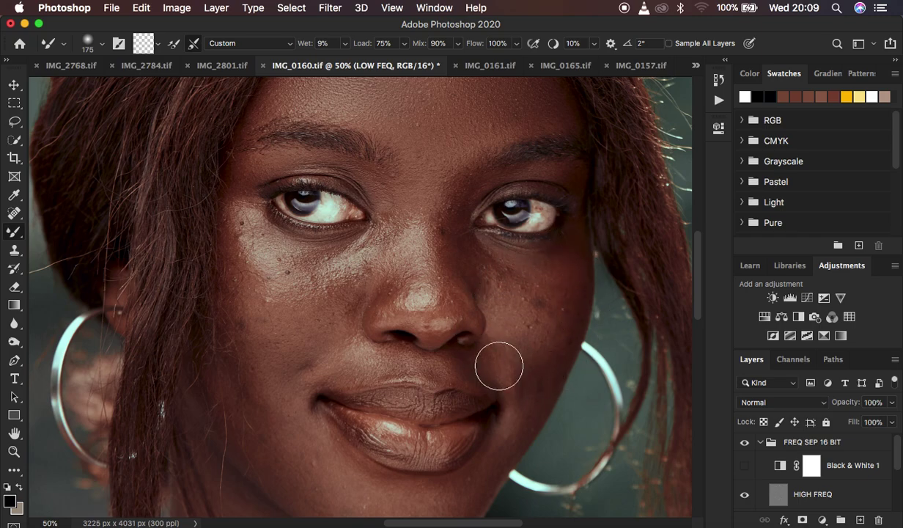
left_click(744, 496)
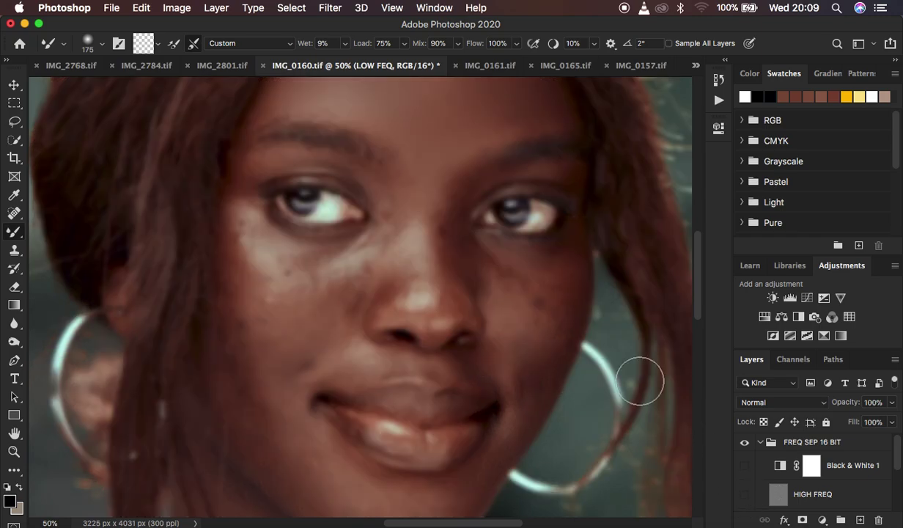
mouse_move(529, 302)
left_mouse_down()
mouse_move(524, 287)
mouse_move(532, 298)
mouse_move(517, 302)
mouse_move(499, 282)
mouse_move(536, 316)
mouse_move(558, 255)
mouse_move(556, 332)
mouse_move(525, 390)
mouse_move(546, 339)
mouse_move(521, 298)
mouse_move(489, 277)
mouse_move(559, 284)
mouse_move(527, 275)
mouse_move(560, 301)
mouse_move(534, 382)
mouse_move(530, 336)
left_mouse_up()
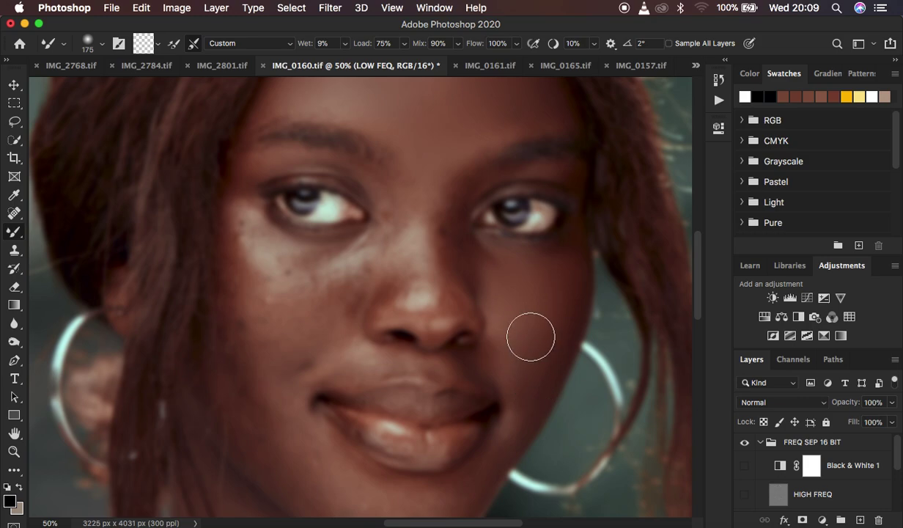
mouse_move(249, 300)
left_mouse_down()
mouse_move(229, 239)
mouse_move(248, 320)
mouse_move(222, 250)
mouse_move(227, 230)
mouse_move(237, 291)
mouse_move(227, 292)
mouse_move(277, 329)
mouse_move(310, 313)
mouse_move(237, 323)
mouse_move(263, 361)
mouse_move(294, 362)
mouse_move(246, 373)
mouse_move(264, 406)
mouse_move(312, 342)
left_mouse_up()
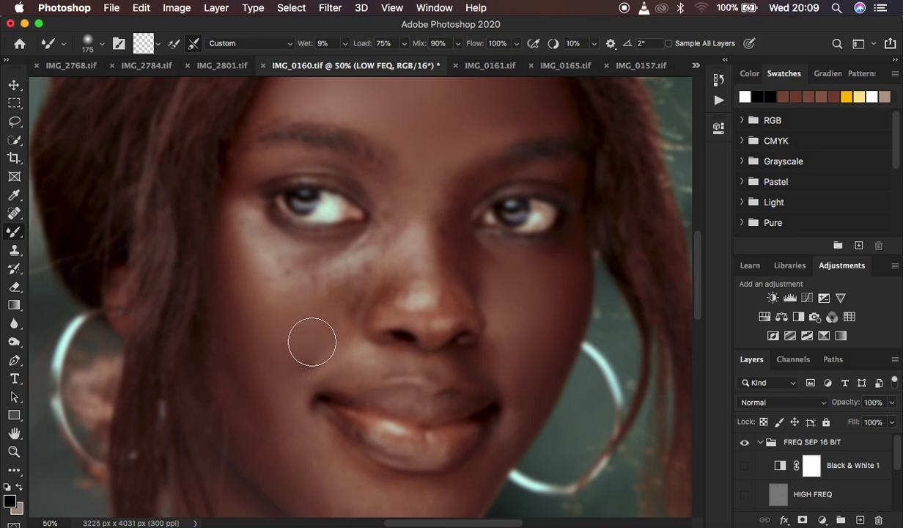
Smooth the tones under the eyes, along the nose and around the mouth on LOW FEQ, reducing the Mixer Brush to 125 px.
mouse_move(282, 293)
left_mouse_down()
mouse_move(252, 236)
mouse_move(324, 263)
mouse_move(315, 267)
mouse_move(337, 291)
mouse_move(348, 268)
left_mouse_up()
left_click_drag(388, 210, 385, 250)
mouse_move(463, 203)
left_mouse_down()
mouse_move(443, 221)
mouse_move(452, 264)
mouse_move(480, 275)
mouse_move(469, 265)
left_mouse_up()
mouse_move(528, 300)
left_mouse_down()
mouse_move(521, 336)
mouse_move(513, 333)
left_mouse_up()
mouse_move(253, 285)
left_mouse_down()
mouse_move(226, 224)
mouse_move(269, 251)
mouse_move(333, 258)
mouse_move(298, 297)
mouse_move(281, 296)
mouse_move(308, 291)
mouse_move(324, 328)
mouse_move(354, 316)
mouse_move(352, 293)
left_mouse_up()
mouse_move(392, 249)
left_mouse_down()
mouse_move(407, 282)
mouse_move(400, 266)
mouse_move(450, 265)
mouse_move(447, 256)
left_mouse_up()
mouse_move(451, 202)
left_mouse_down()
mouse_move(460, 182)
mouse_move(429, 206)
left_mouse_up()
left_click_drag(254, 201, 252, 236)
mouse_move(510, 245)
left_mouse_down()
mouse_move(457, 264)
mouse_move(449, 286)
left_mouse_up()
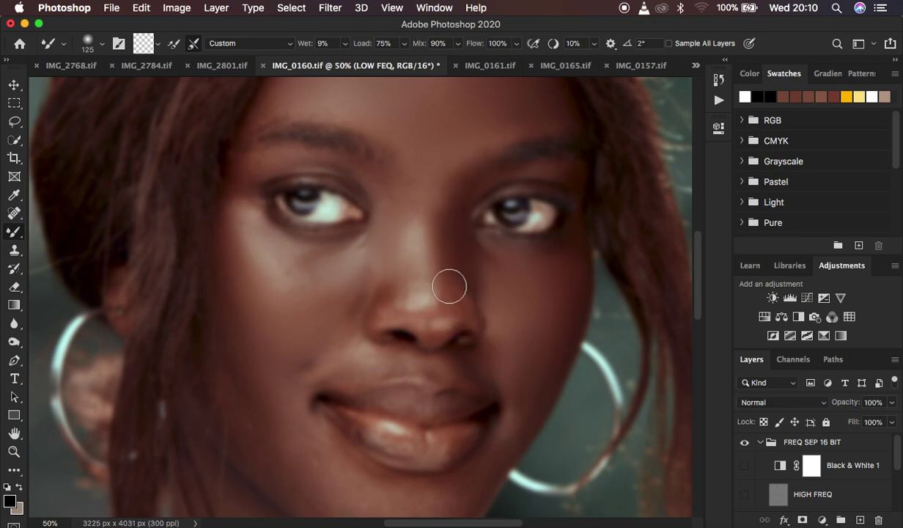
mouse_move(352, 364)
left_mouse_down()
mouse_move(319, 366)
mouse_move(272, 398)
mouse_move(275, 442)
left_mouse_up()
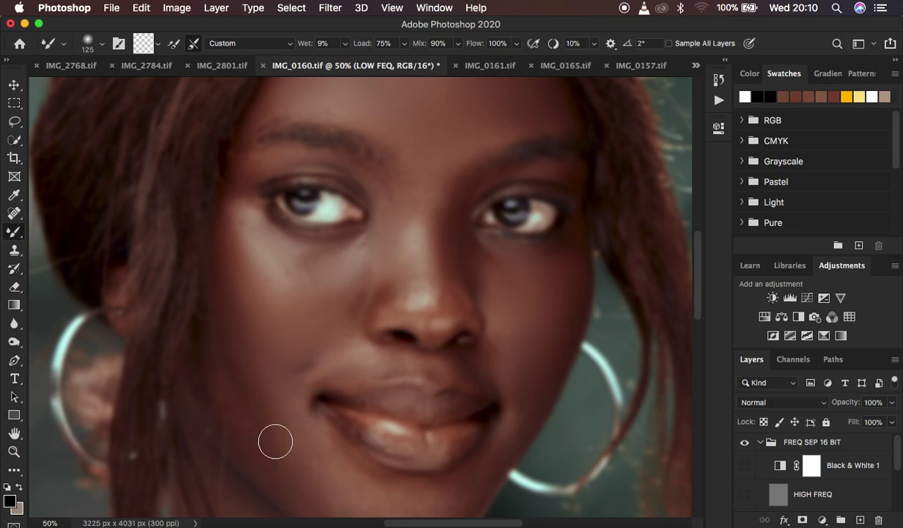
scroll(619, 375, "up", 3)
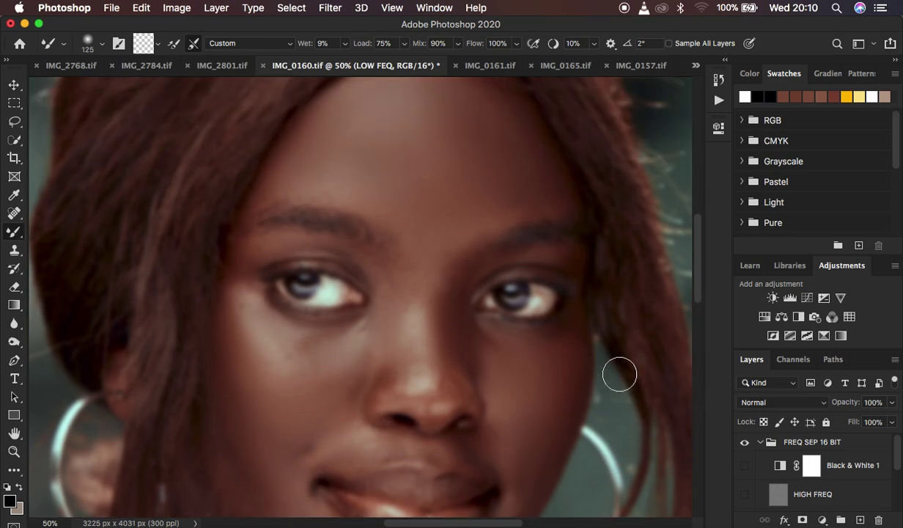
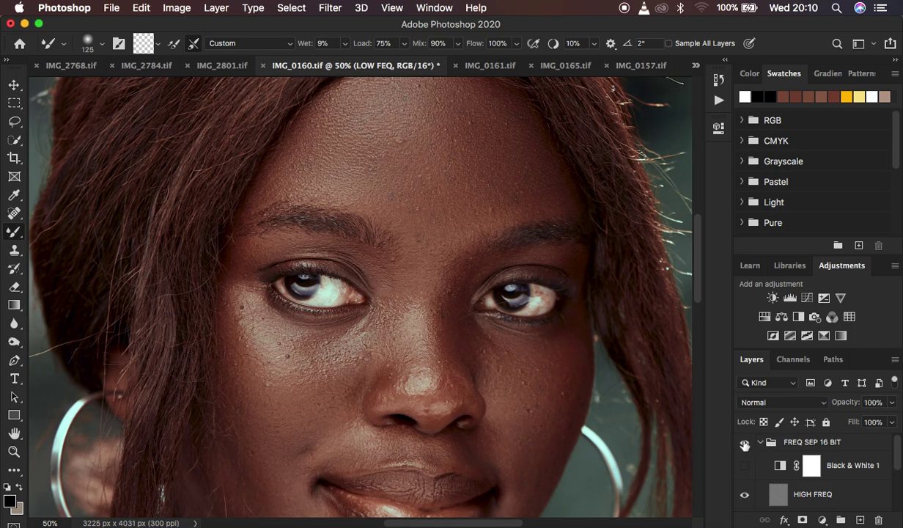
Show the Black & White 1 adjustment layer and make HIGH FREQ the active layer.
key("super+shift+z")
key("super+z")
left_click(744, 464)
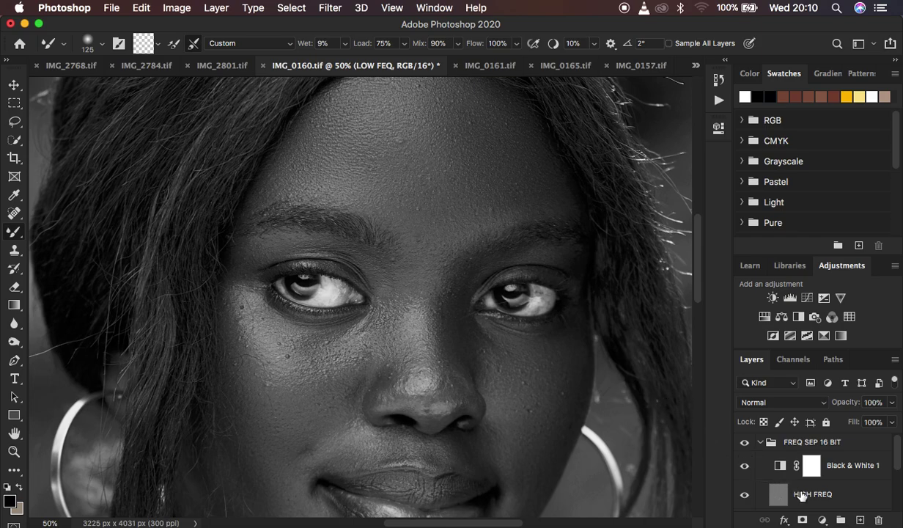
left_click(802, 496)
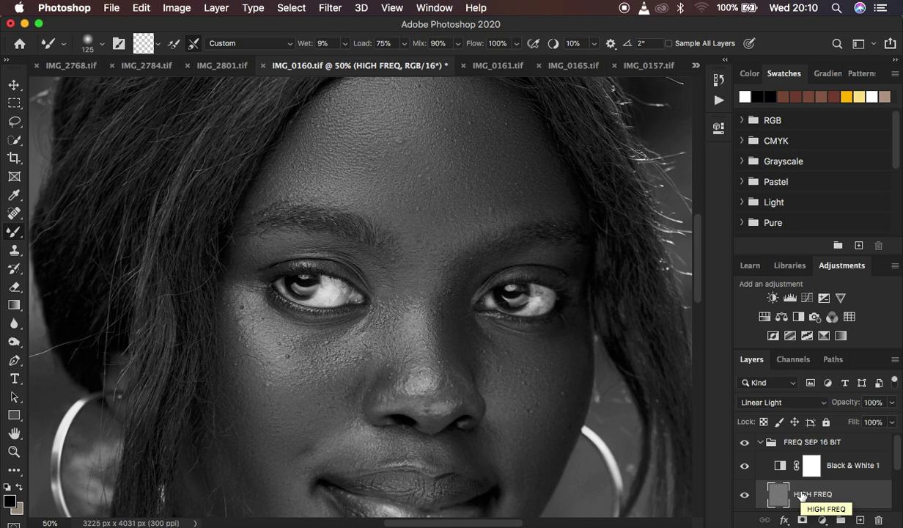
Switch to the Clone Stamp tool and set it to sample only the Current Layer.
left_click(15, 251)
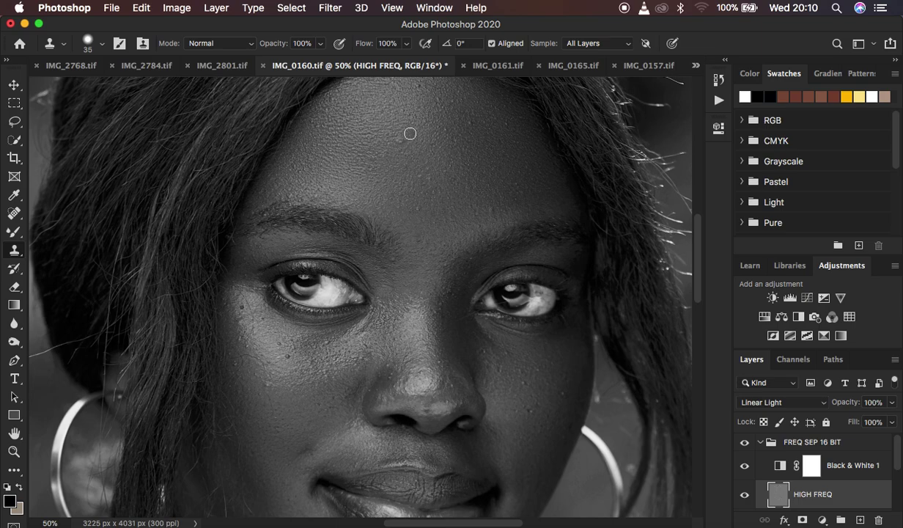
left_click(101, 44)
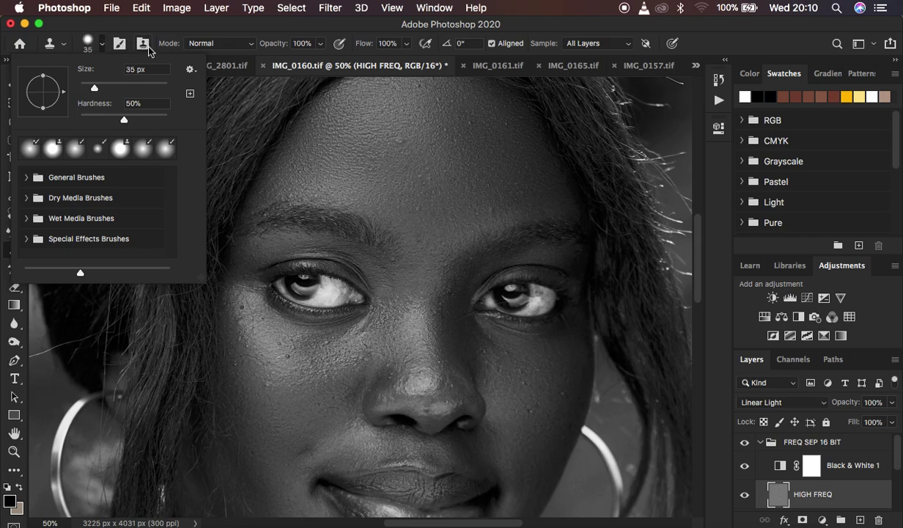
left_click(380, 54)
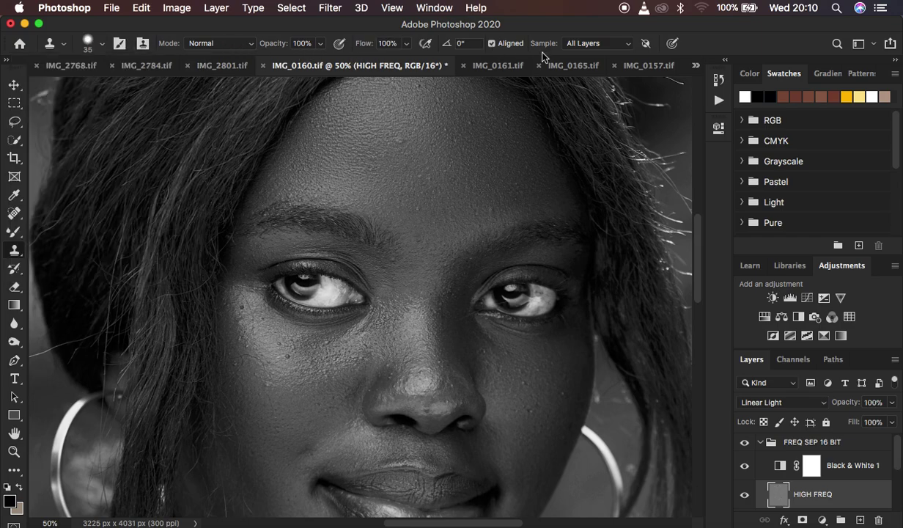
left_click(584, 45)
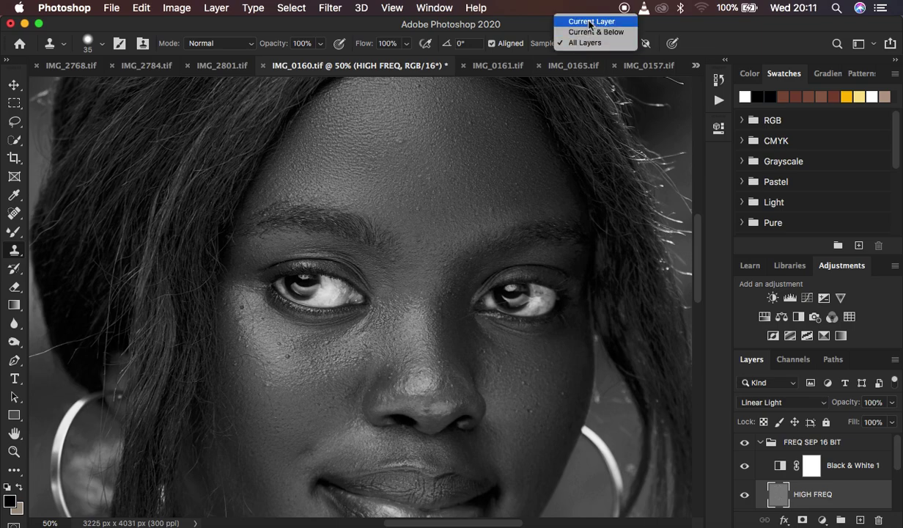
left_click(590, 21)
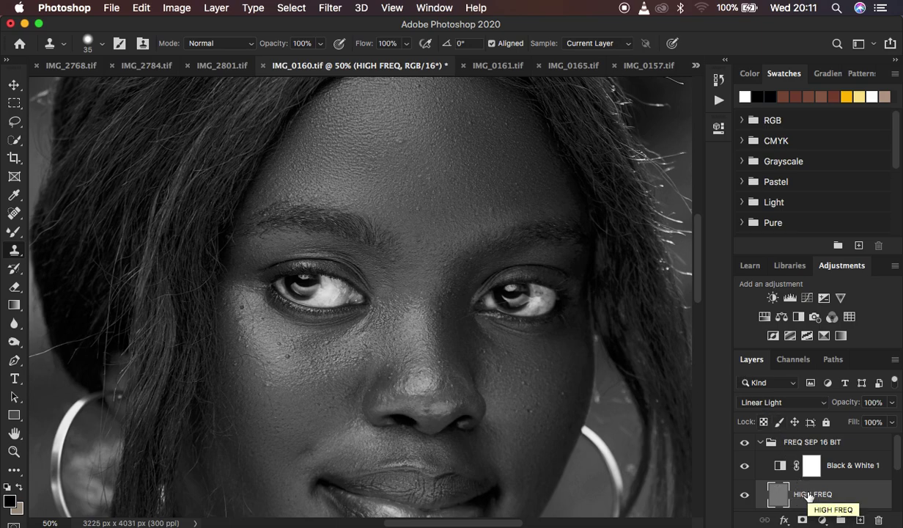
Clone clean skin texture over the bumps and blemishes on the forehead and cheeks on HIGH FREQ with the 35 px Clone Stamp.
left_click(411, 145, "alt")
left_click(412, 145, "alt")
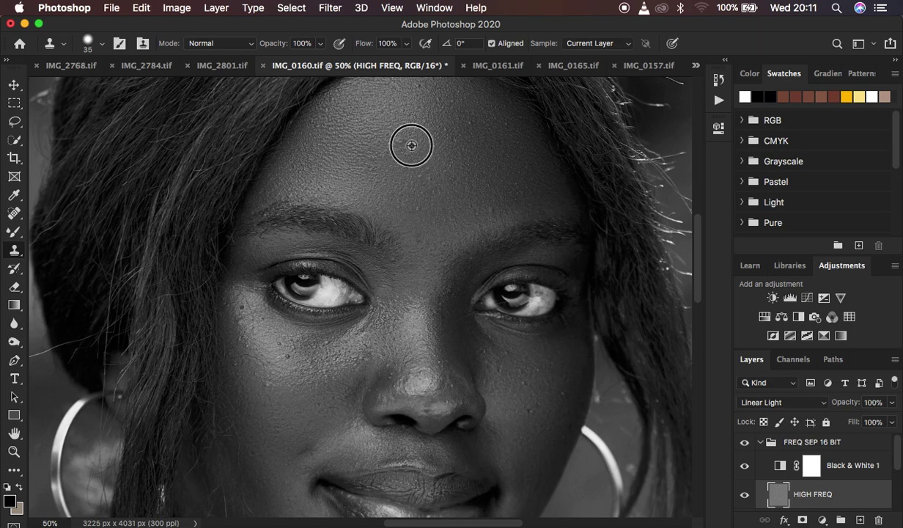
left_click(411, 145, "alt")
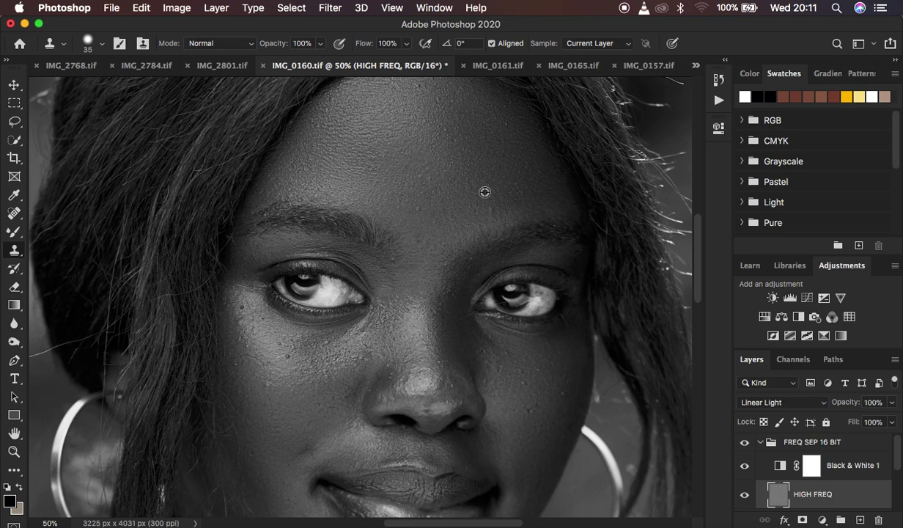
left_click(489, 126)
key("super+z")
left_click(438, 188, "alt")
left_click(420, 179)
left_click(498, 371)
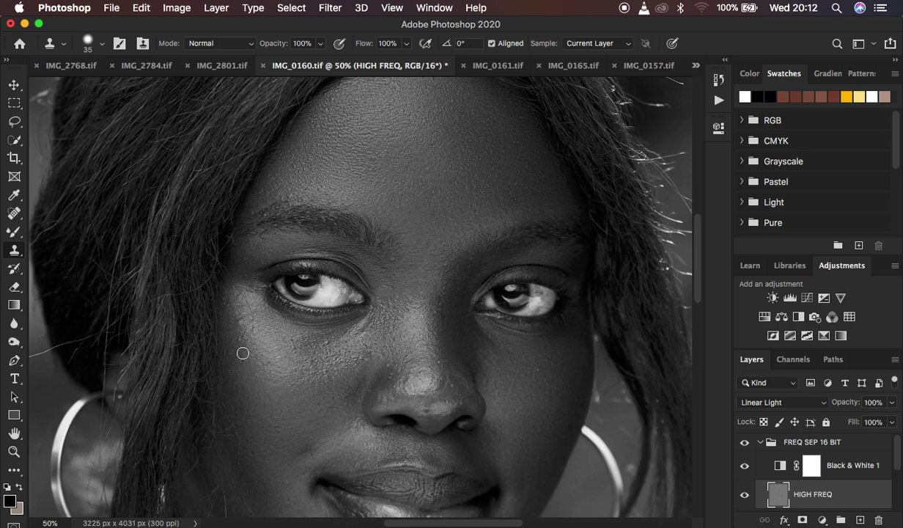
Hide the Black & White 1 layer and compare the face with the FREQ SEP 16 BIT group off and on.
left_click(744, 466)
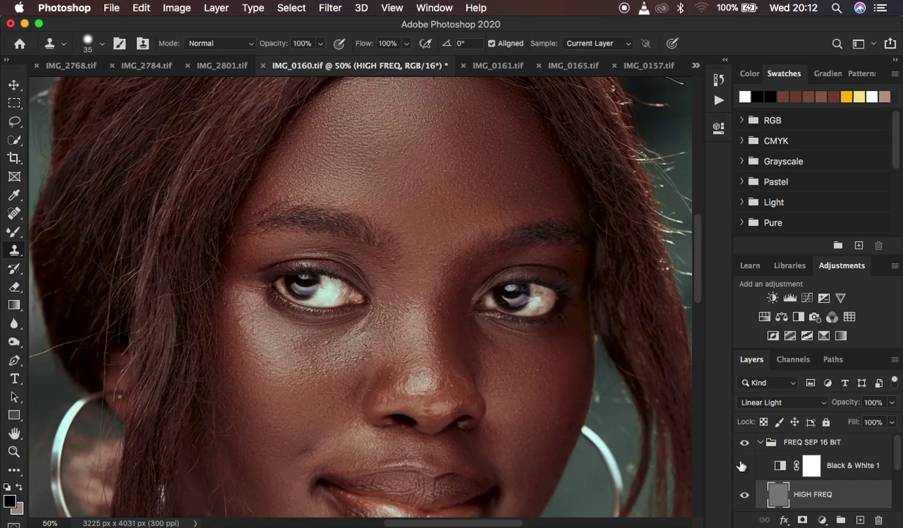
left_click(744, 442)
left_click(744, 442)
left_click(744, 441)
left_click(744, 442)
left_click(743, 442)
left_click(744, 441)
left_click(744, 442)
left_click(743, 442)
left_click(744, 442)
left_click(744, 441)
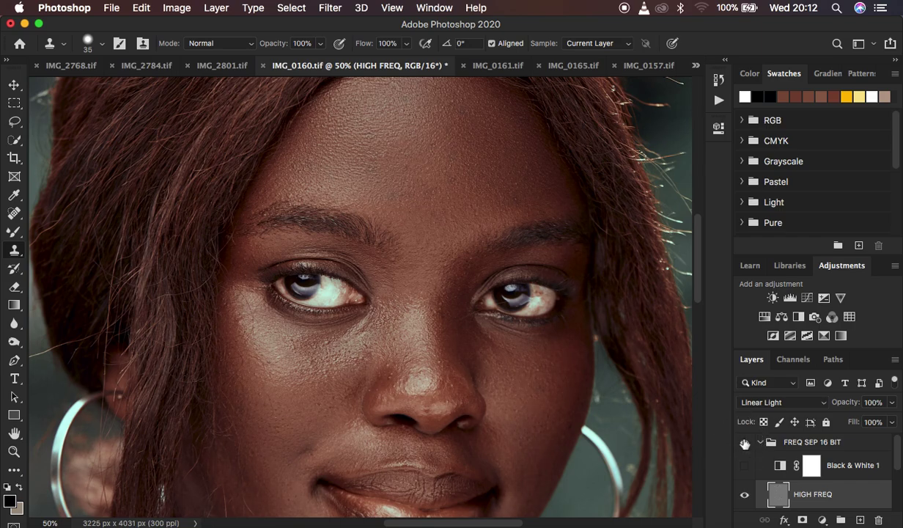